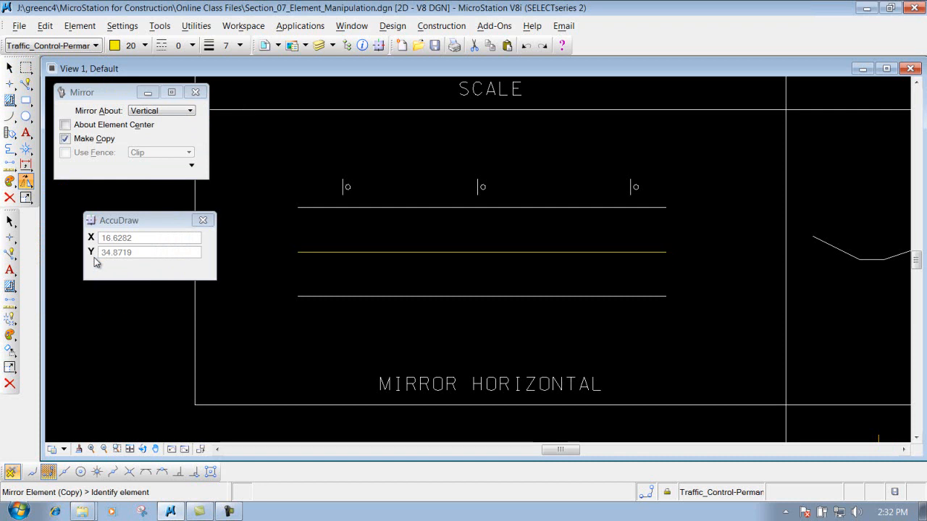
Start the Mirror tool and set it to mirror about Horizontal.
{"action": "left_click", "coordinate": [11, 353]}
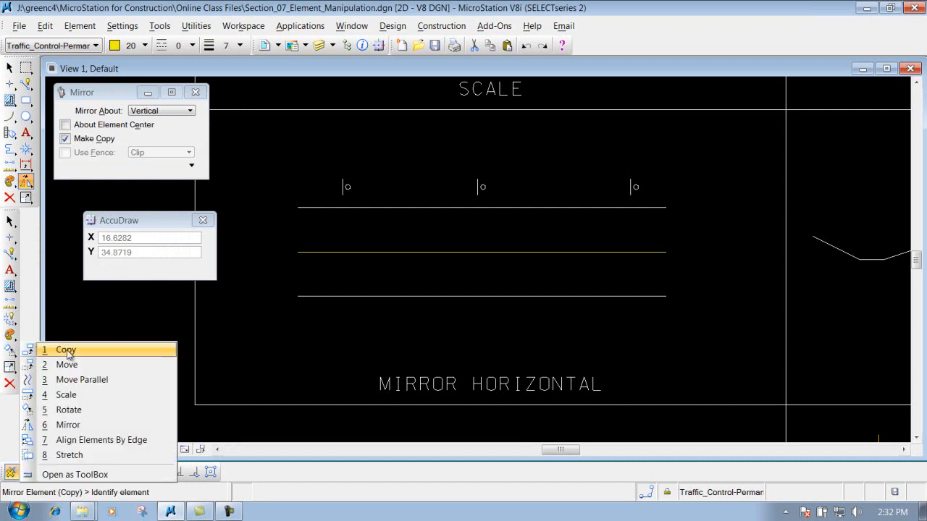
{"action": "left_click", "coordinate": [73, 429]}
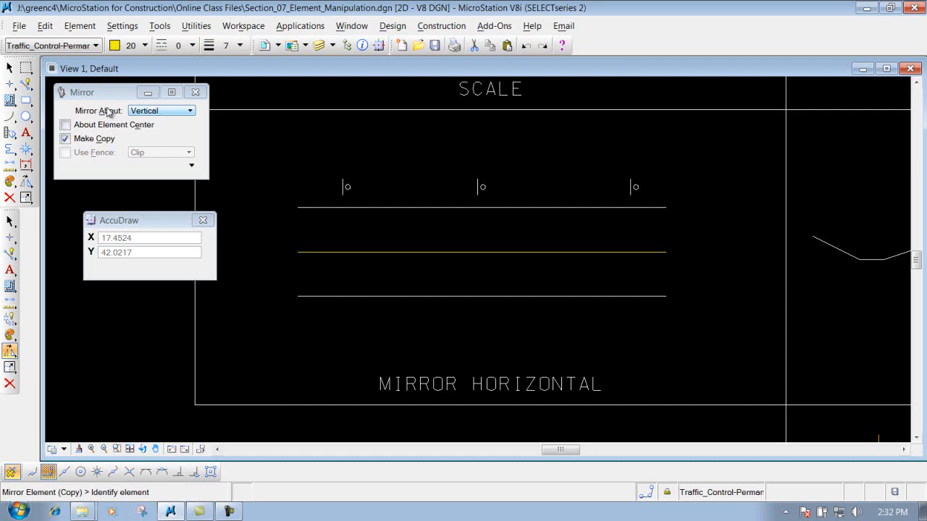
{"action": "left_click", "coordinate": [188, 112]}
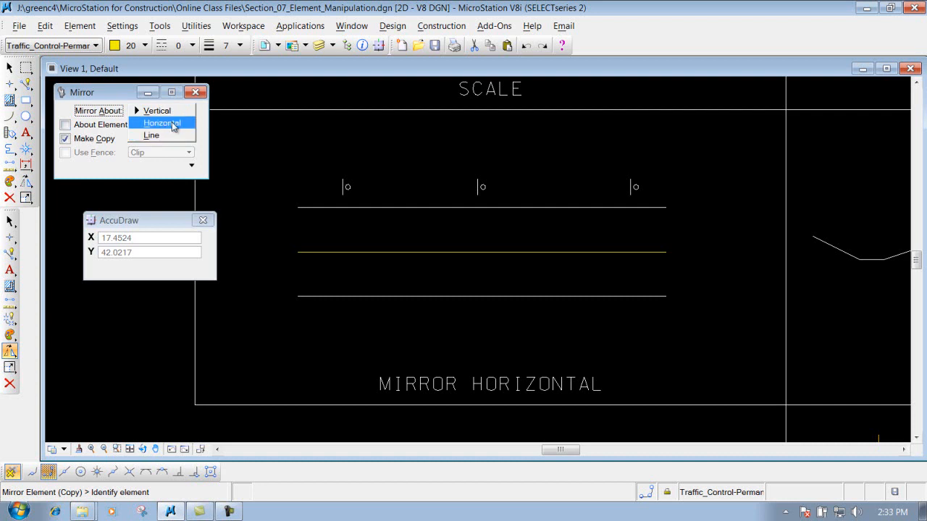
{"action": "left_click", "coordinate": [174, 124]}
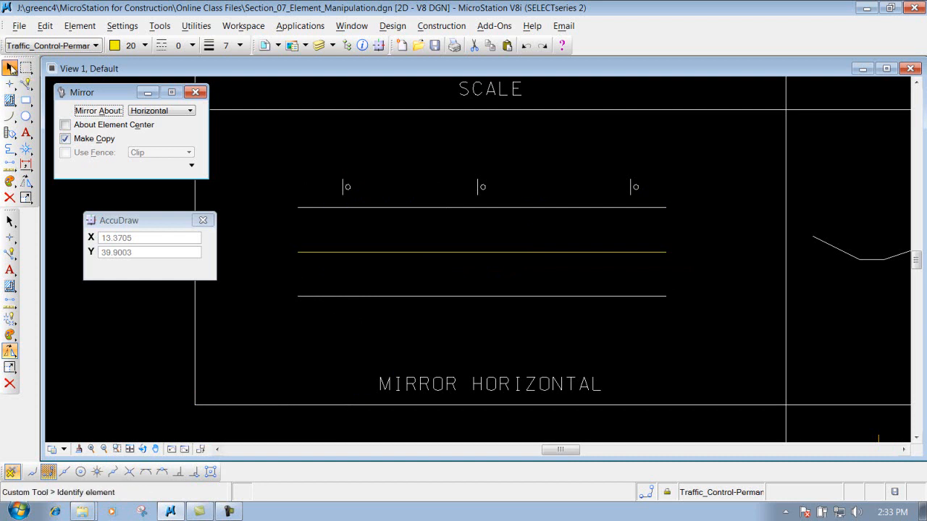
Add the three sign symbols above the upper road edge line to the selection set and disable the selection handles.
{"action": "left_click", "coordinate": [10, 68]}
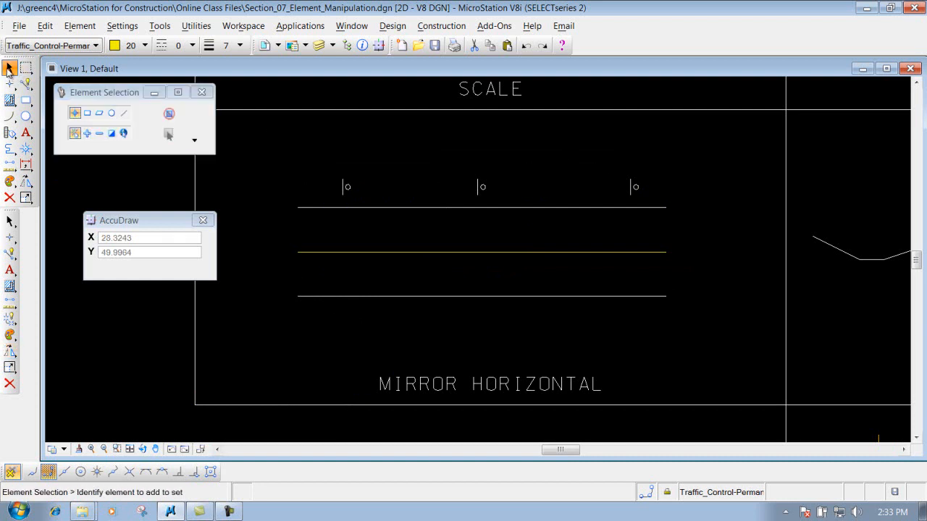
{"action": "left_click", "coordinate": [9, 222]}
{"action": "left_click_drag", "start_coordinate": [7, 218], "coordinate": [87, 221]}
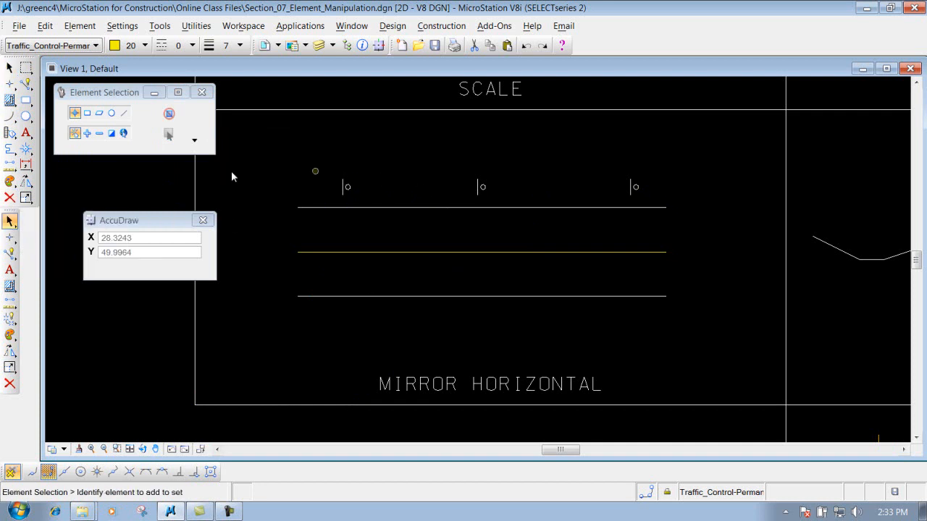
{"action": "left_click", "coordinate": [88, 133]}
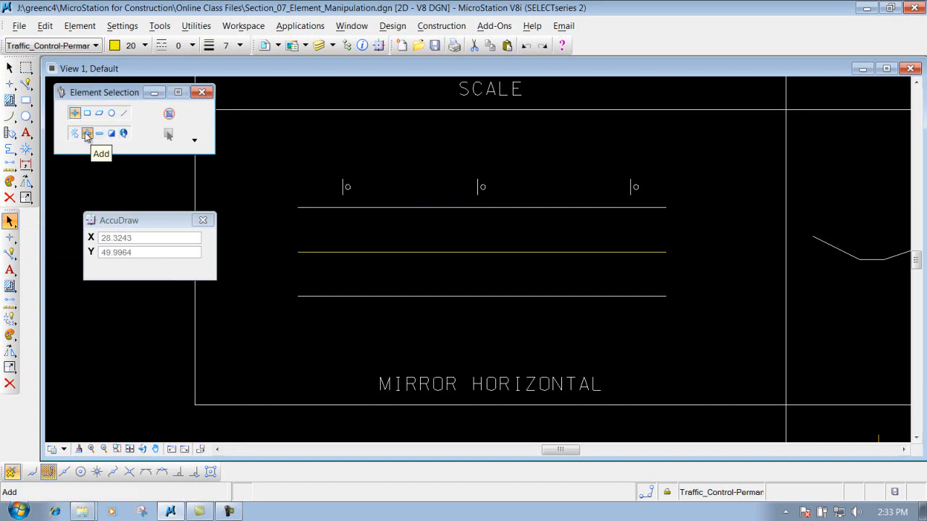
{"action": "left_click", "coordinate": [346, 186]}
{"action": "left_click", "coordinate": [482, 187]}
{"action": "left_click", "coordinate": [634, 187]}
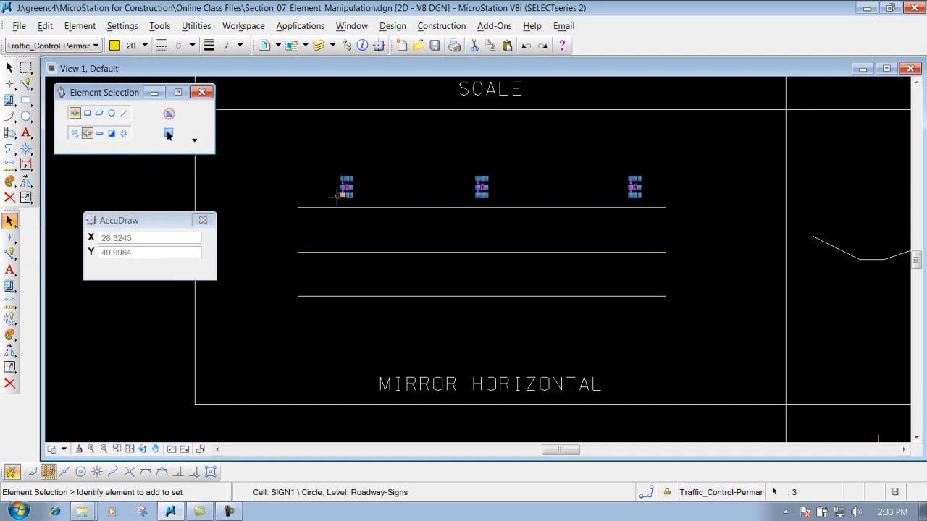
{"action": "left_click", "coordinate": [169, 114]}
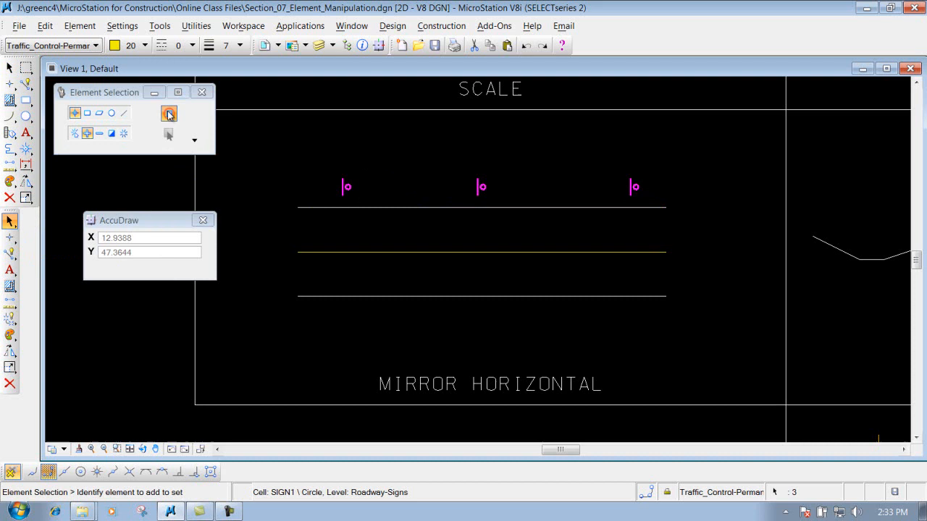
{"action": "left_click", "coordinate": [203, 92]}
Mirror a copy of the selected signs horizontally about the yellow centerline, and clear the selection.
{"action": "left_click", "coordinate": [9, 351]}
{"action": "left_click", "coordinate": [10, 353]}
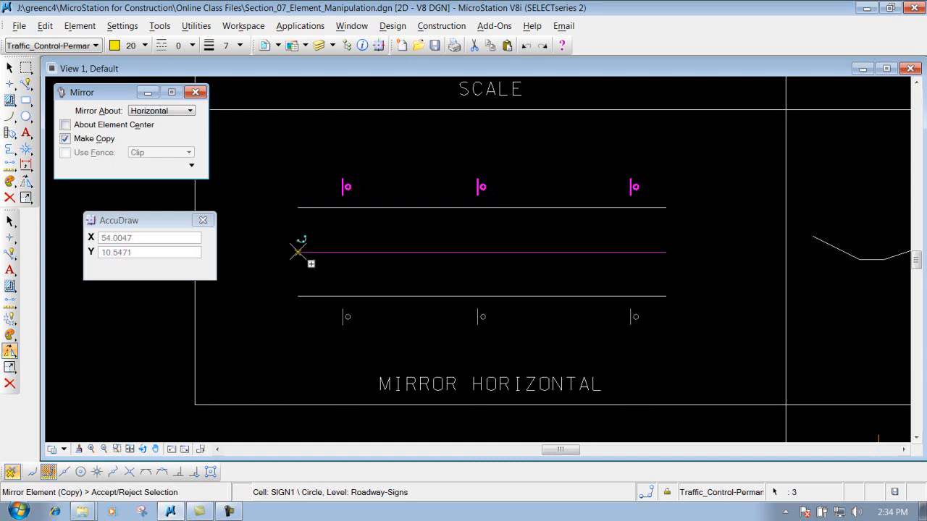
{"action": "left_click", "coordinate": [482, 251]}
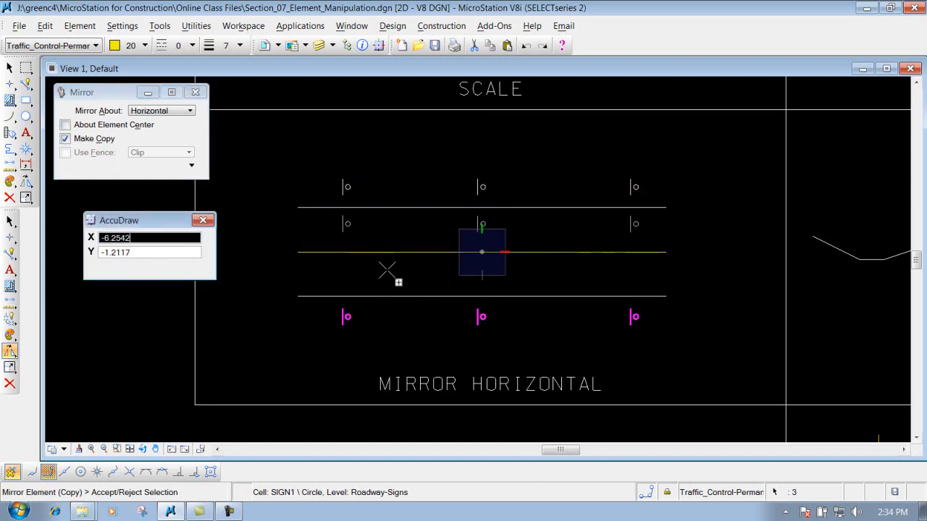
{"action": "key", "text": "Escape"}
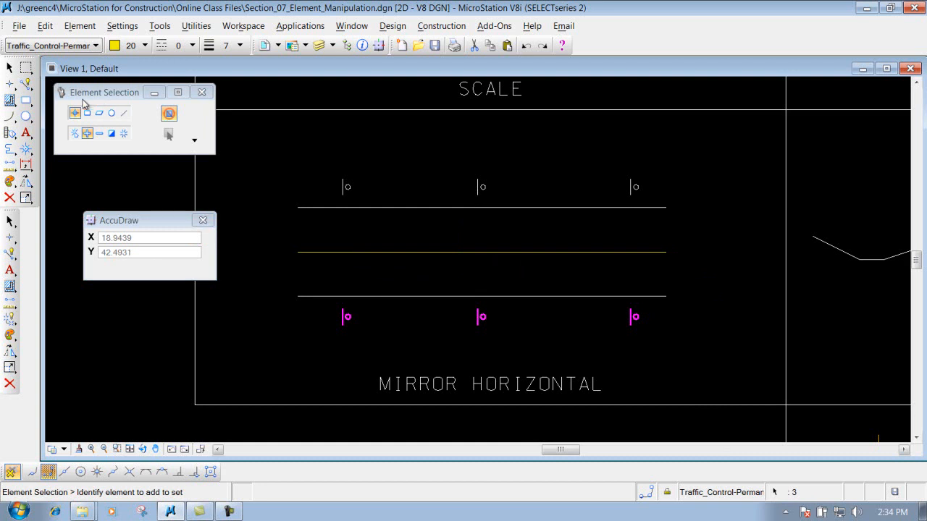
{"action": "left_click", "coordinate": [89, 95]}
{"action": "left_click", "coordinate": [9, 69]}
{"action": "left_click", "coordinate": [124, 133]}
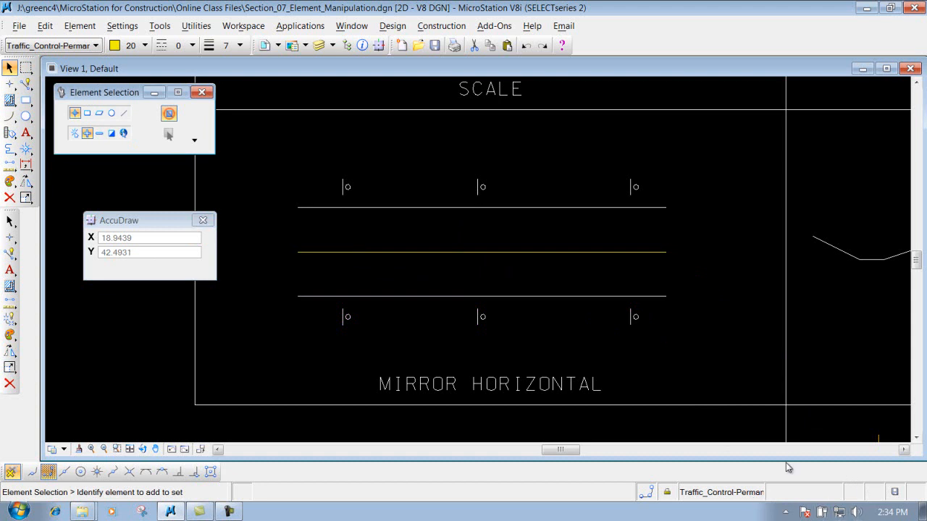
In the MIRROR VERTICAL exercise, mirror a copy of the road cross-section about Vertical, using the vertical centerline's upper endpoint.
{"action": "left_click", "coordinate": [905, 451]}
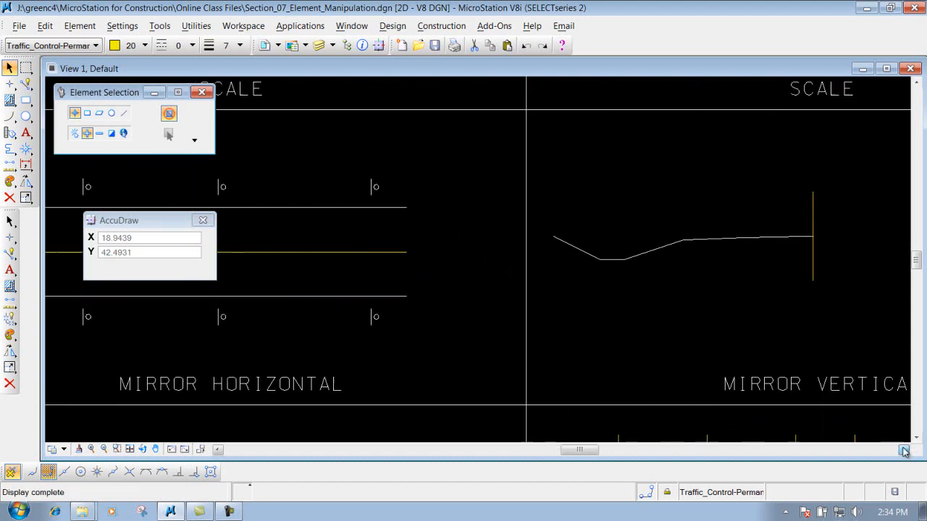
{"action": "left_click", "coordinate": [905, 450]}
{"action": "left_click", "coordinate": [497, 388]}
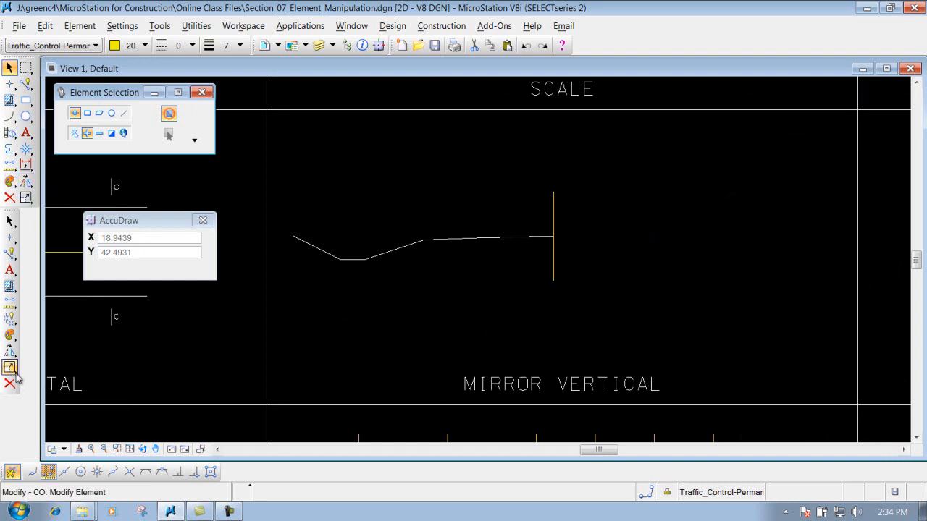
{"action": "left_click", "coordinate": [26, 182]}
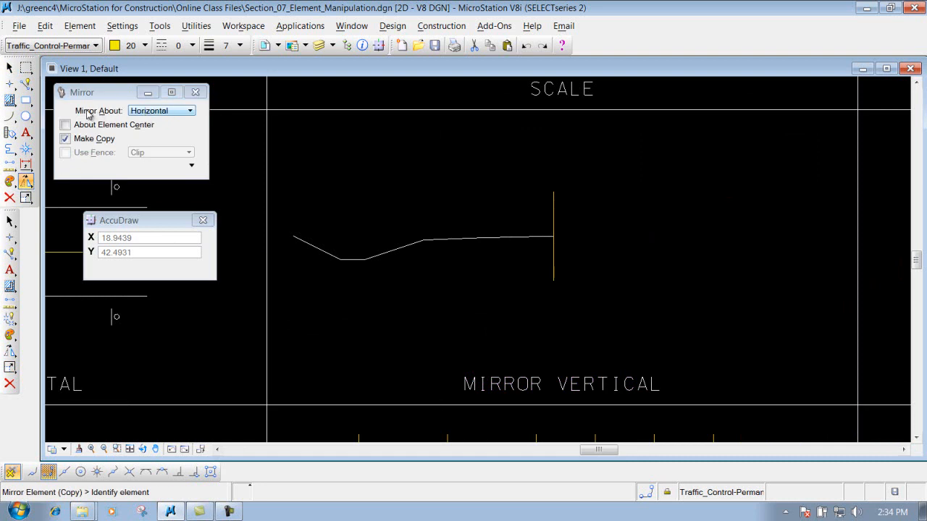
{"action": "left_click", "coordinate": [174, 112]}
{"action": "left_click", "coordinate": [167, 101]}
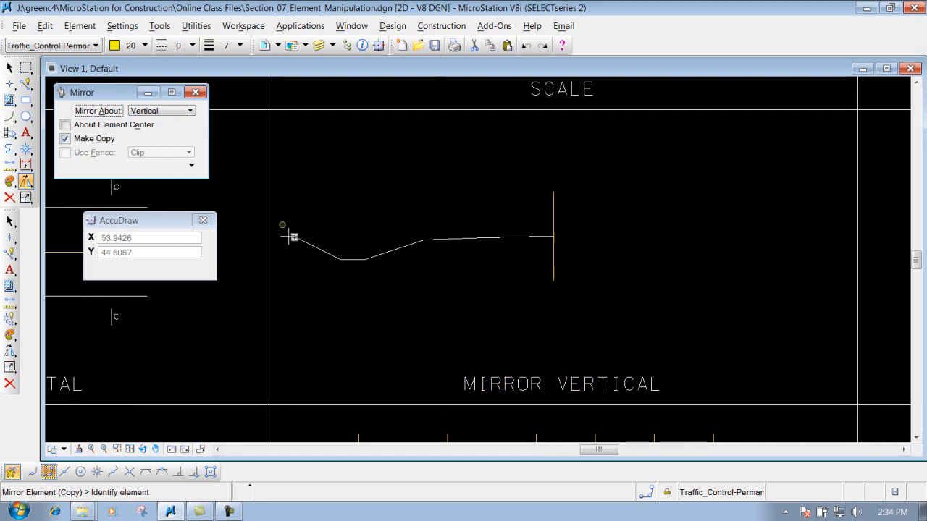
{"action": "left_click", "coordinate": [452, 238]}
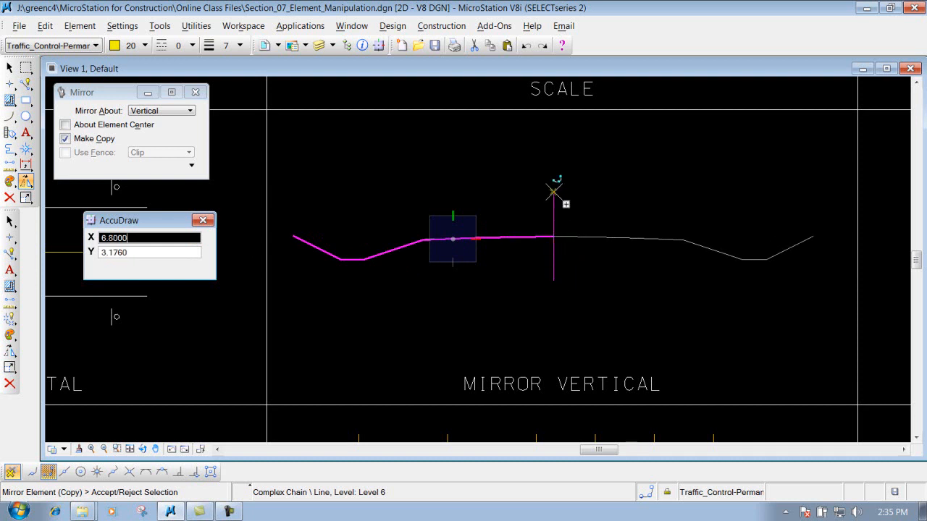
{"action": "left_click", "coordinate": [553, 191]}
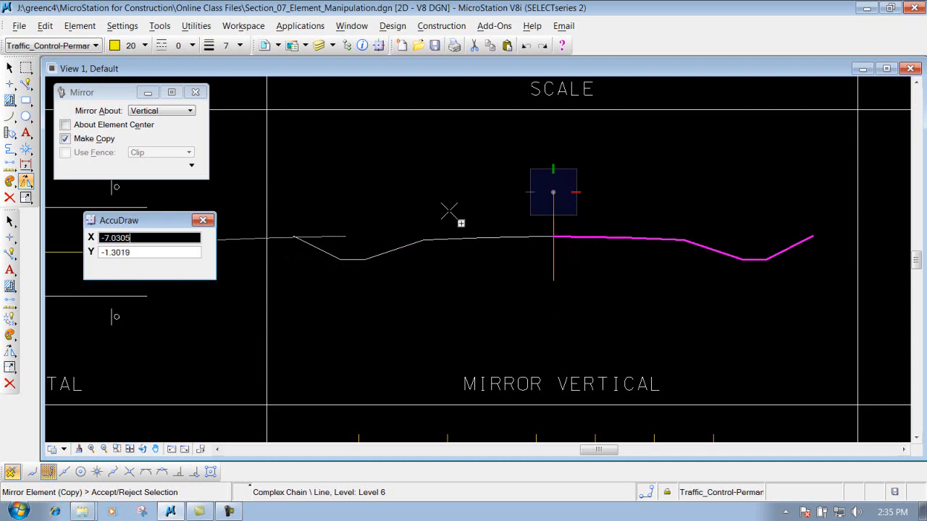
{"action": "right_click", "coordinate": [593, 296]}
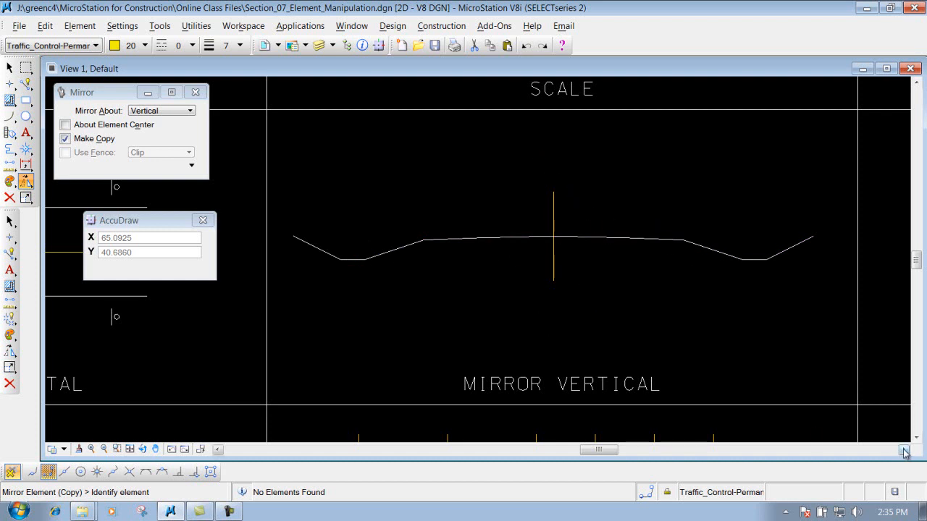
In the MIRROR ABOUT A LINE exercise, mirror a copy of the triangle about Line, using both endpoints of the diagonal line.
{"action": "left_click", "coordinate": [905, 450]}
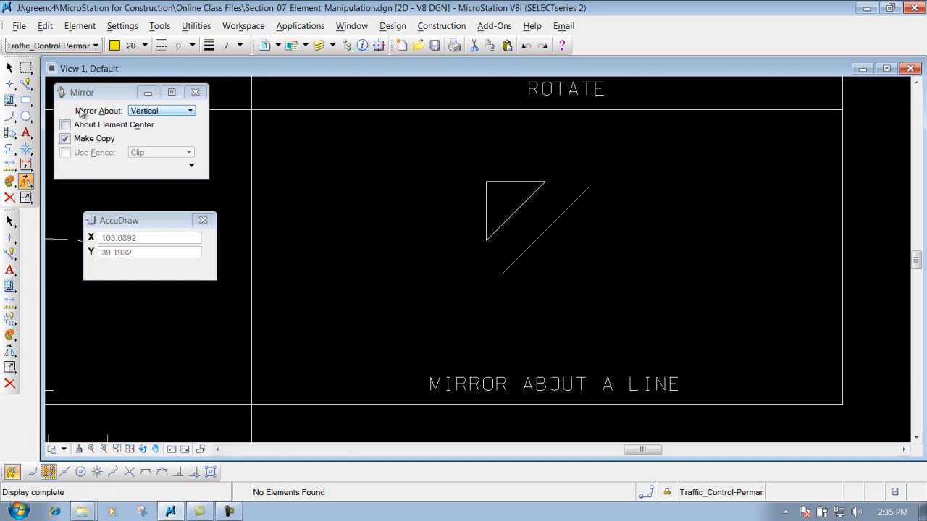
{"action": "left_click", "coordinate": [152, 112]}
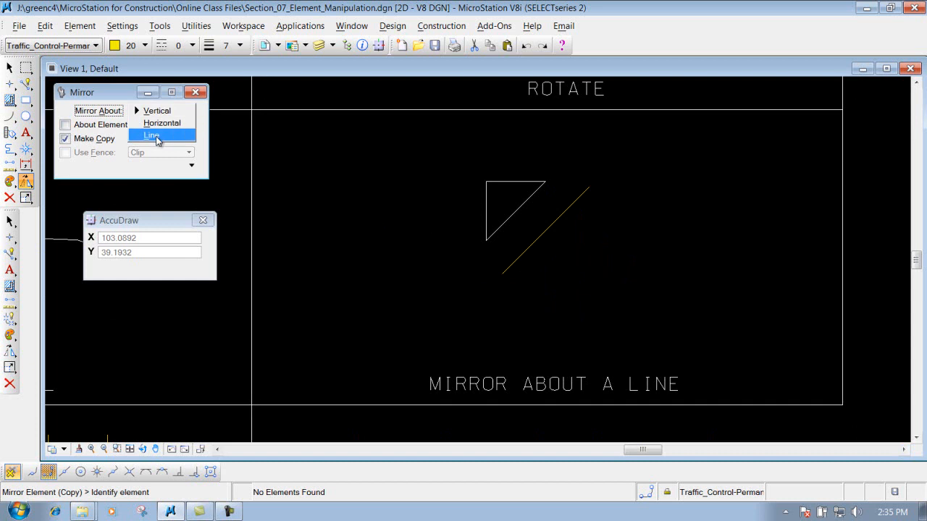
{"action": "left_click", "coordinate": [153, 136]}
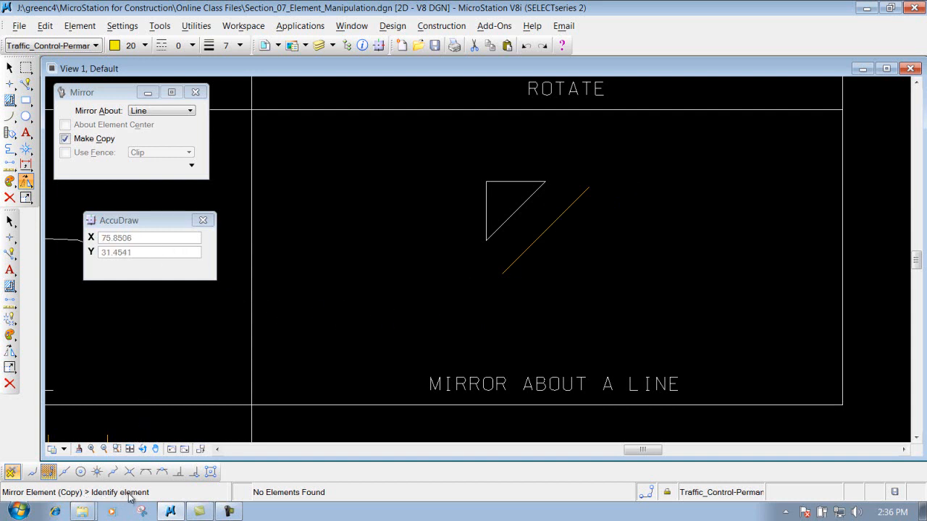
{"action": "left_click", "coordinate": [517, 180]}
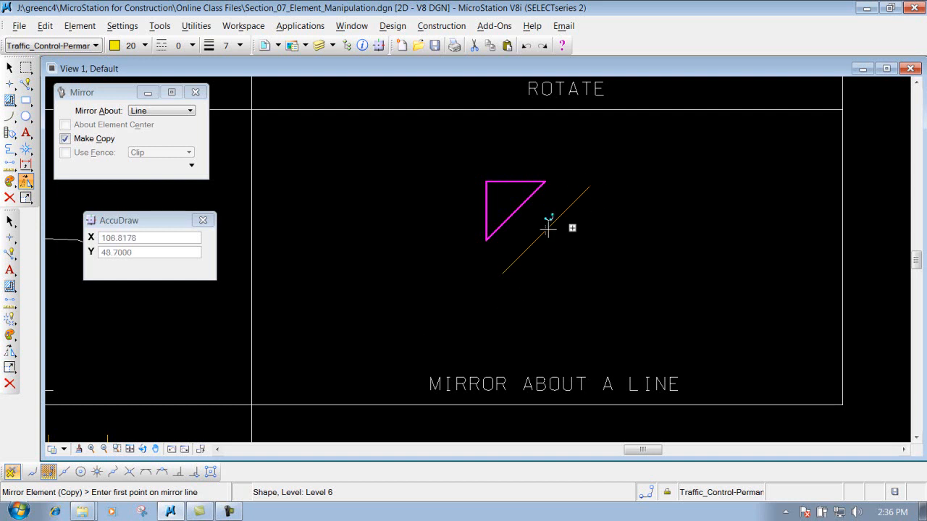
{"action": "left_click", "coordinate": [502, 273]}
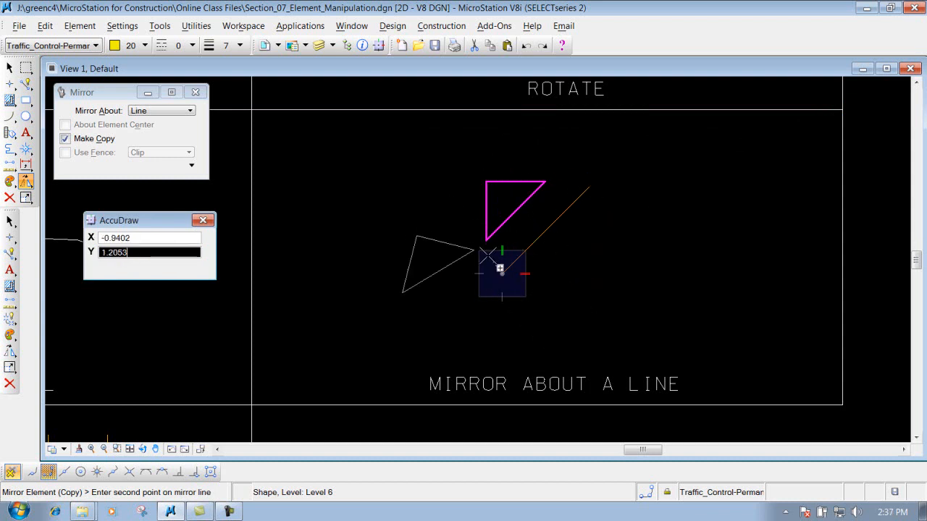
{"action": "left_click", "coordinate": [590, 187]}
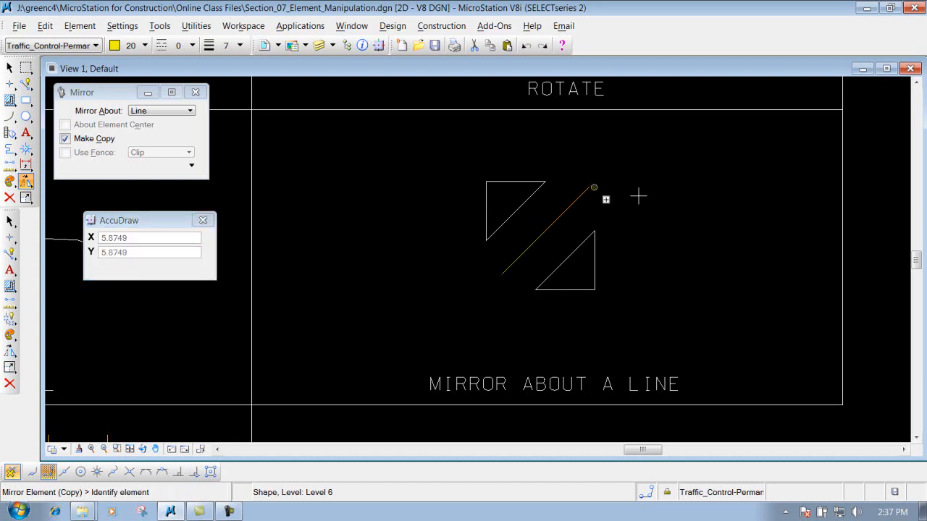